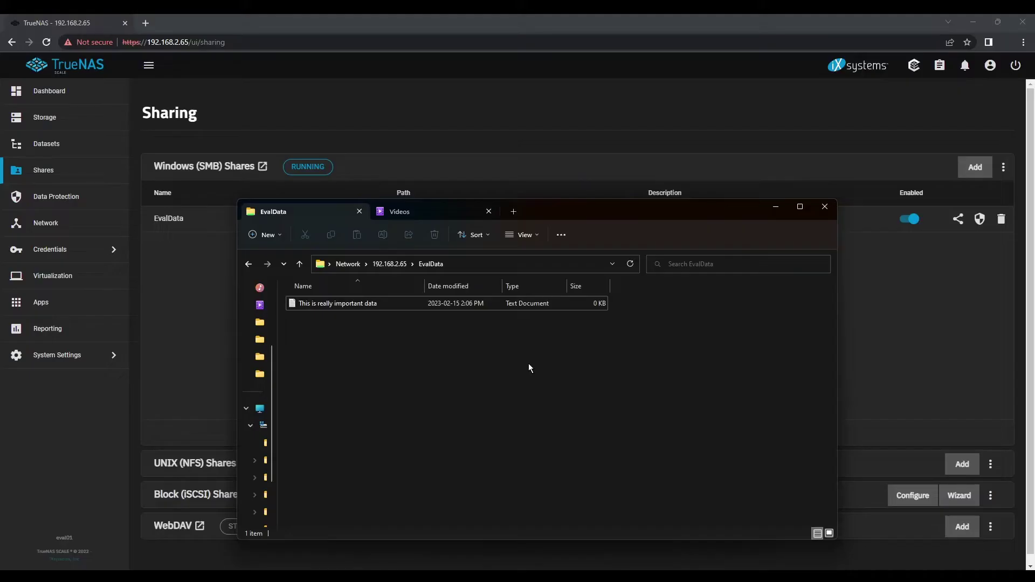
- Add the line 'TrueNAS is very helpful!' to 'This is really important data', save, and close Notepad
double_click(474, 304)
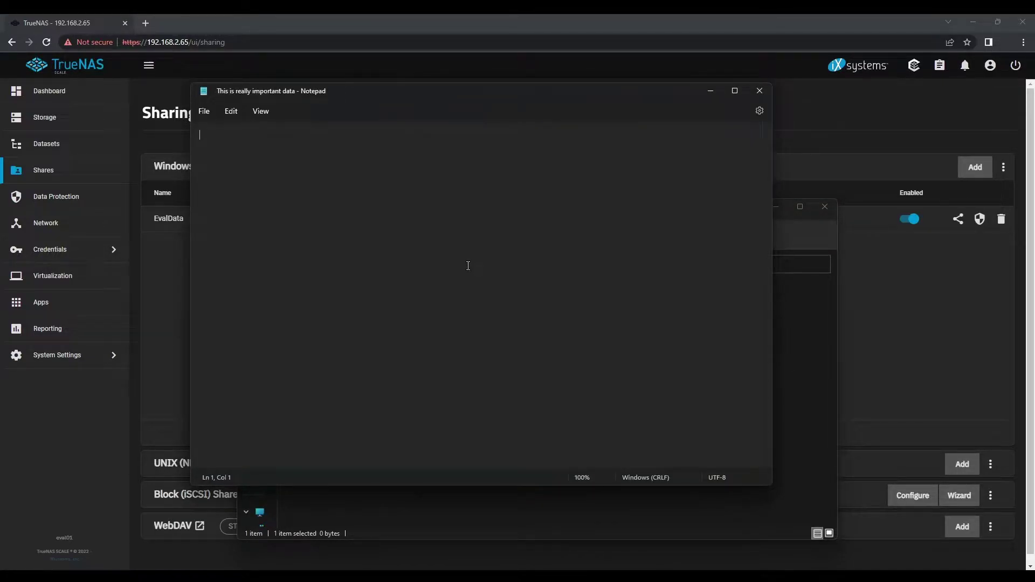
type("Tr")
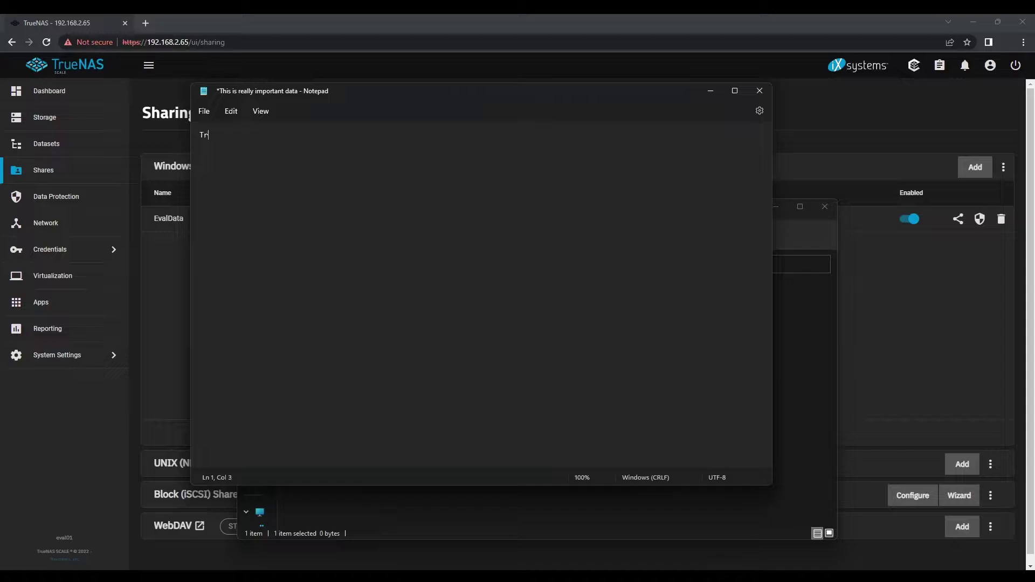
type("ueNAS is very helpful!")
key("ctrl+s")
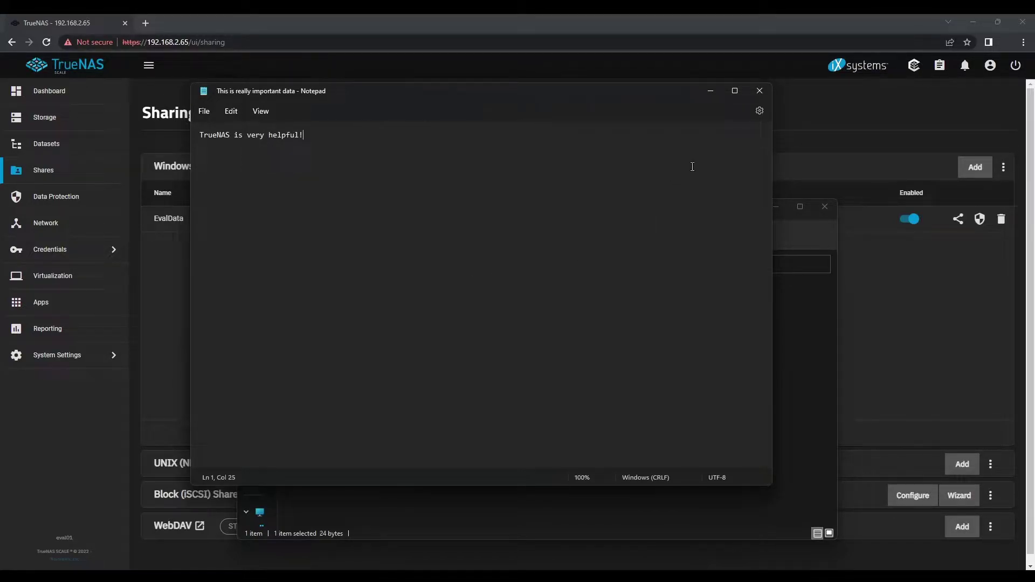
left_click(760, 90)
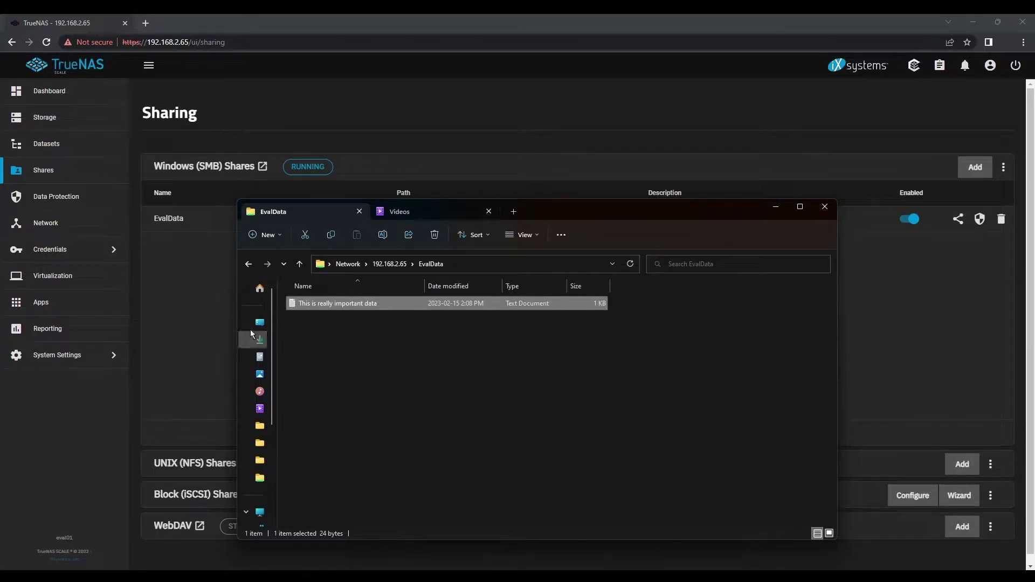
- Add a snapshot of Evaluation/EvalData under Data Protection > Snapshots, keeping the default name manual-2023-02-15_14-09
left_click(59, 197)
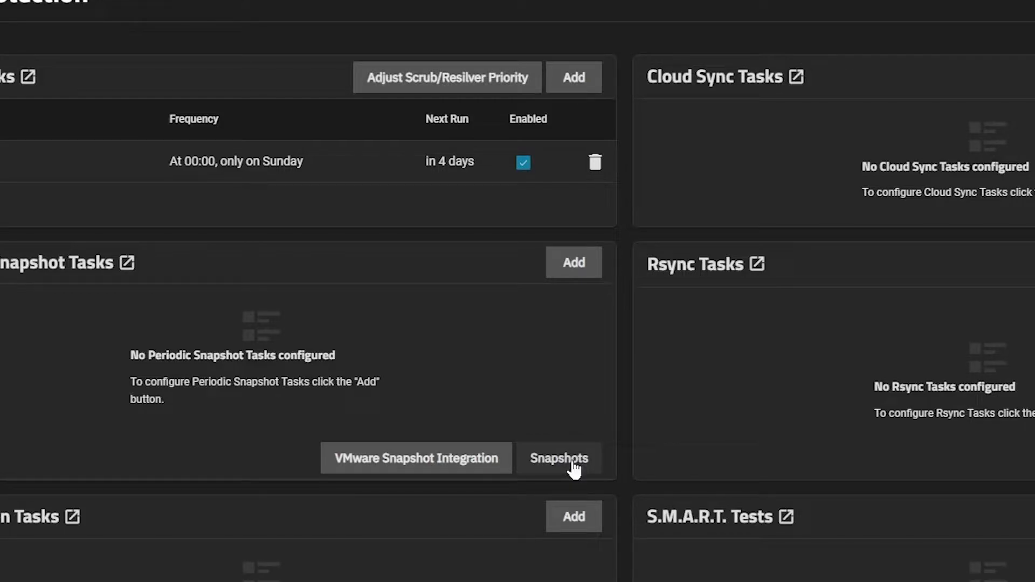
left_click(573, 466)
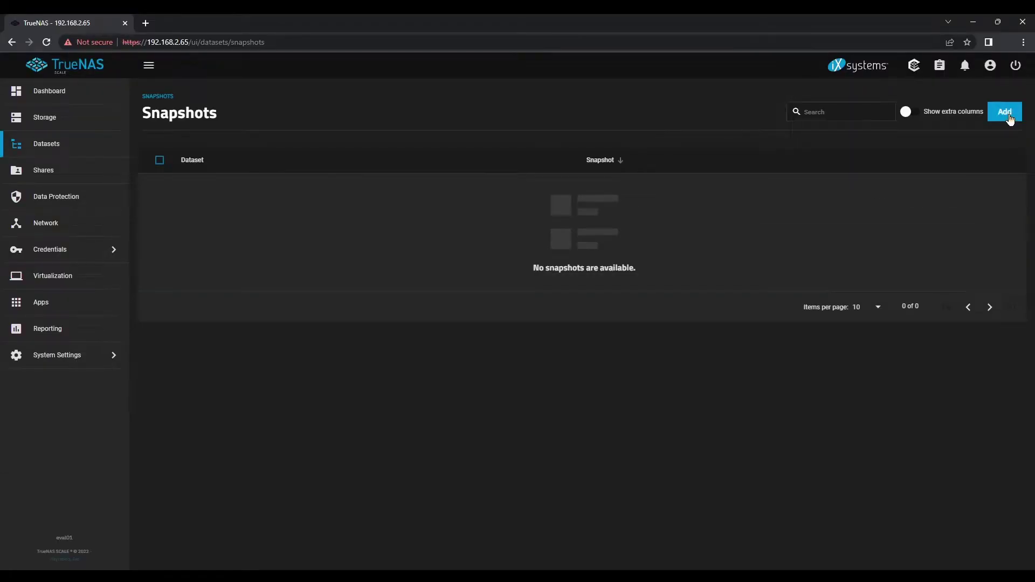
left_click(1009, 120)
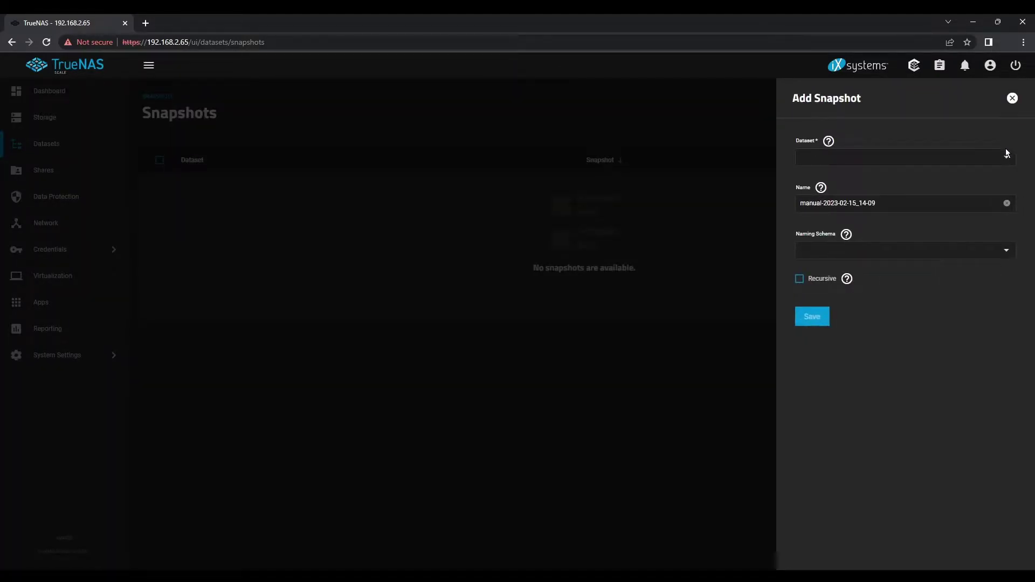
left_click(1006, 157)
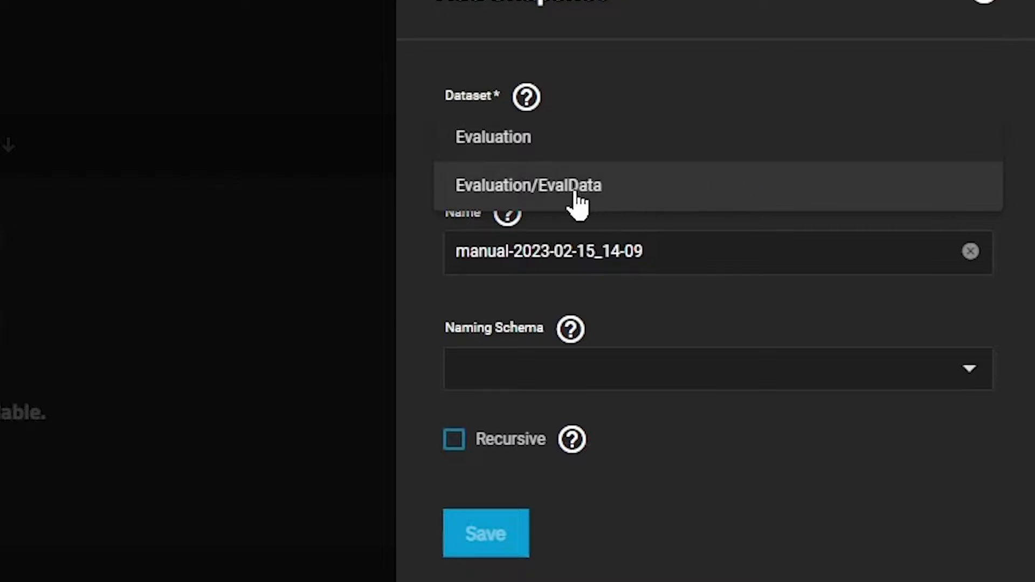
left_click(573, 194)
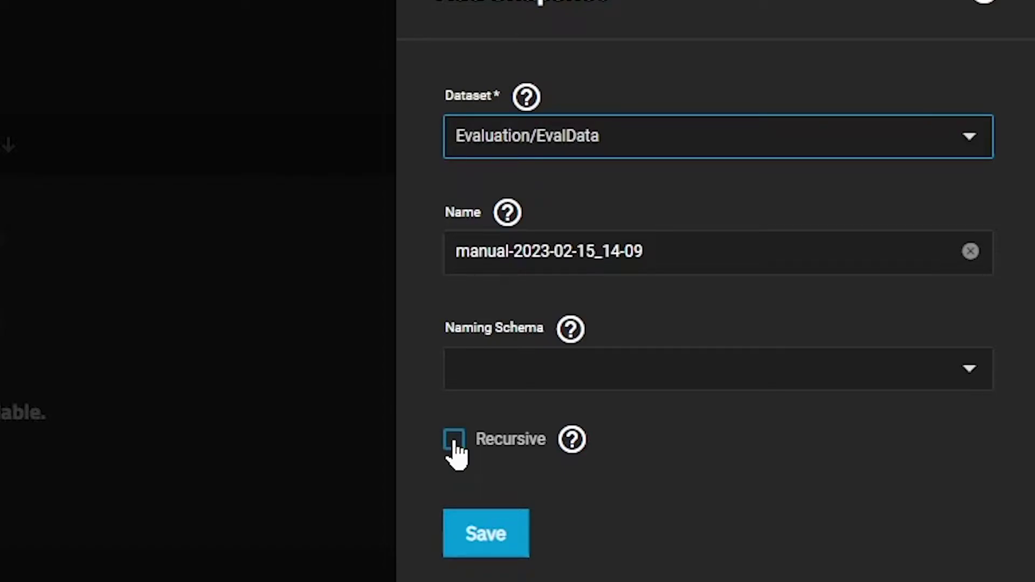
left_click(487, 539)
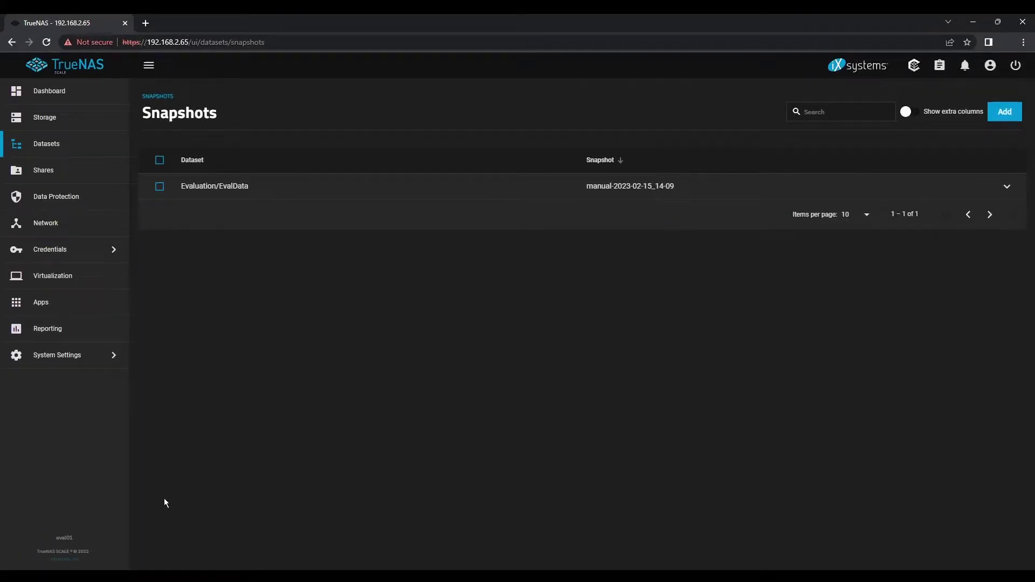
- Replace the important-data file's text with 'We accidentally overwrote this file.' and close it
left_click(94, 576)
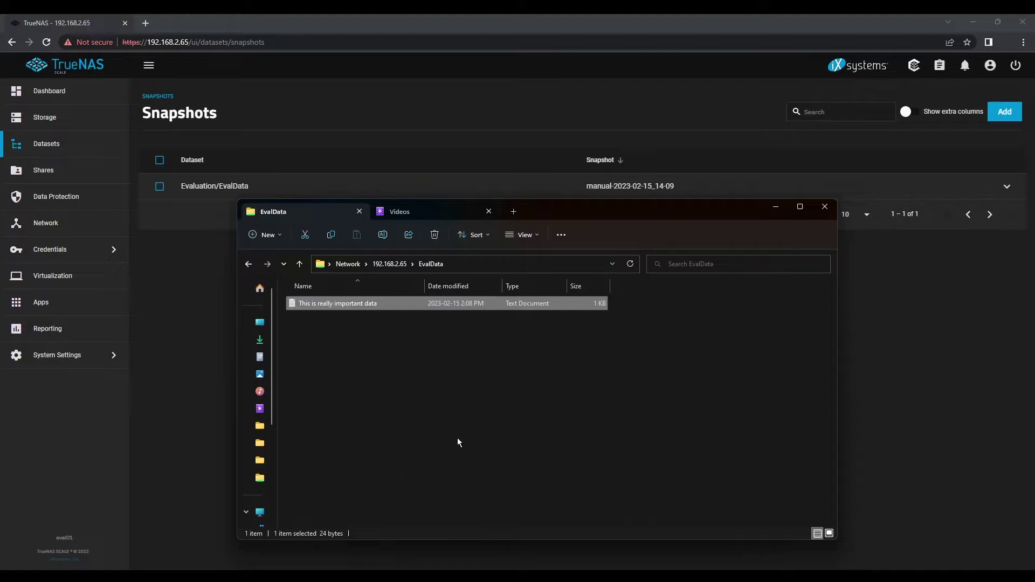
double_click(506, 303)
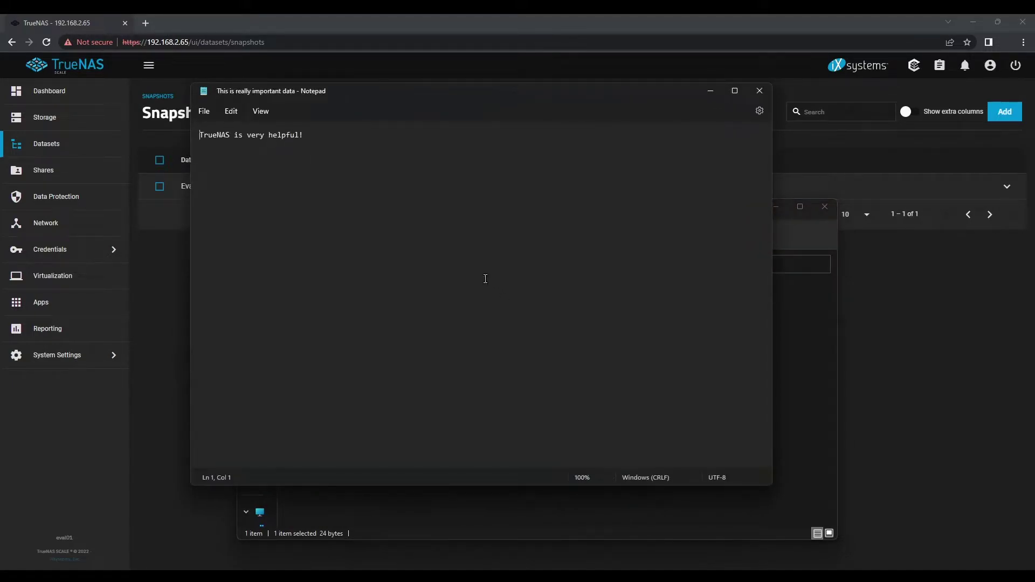
left_click(335, 135)
key("ctrl+a")
type("We accidentally overwrote this file.")
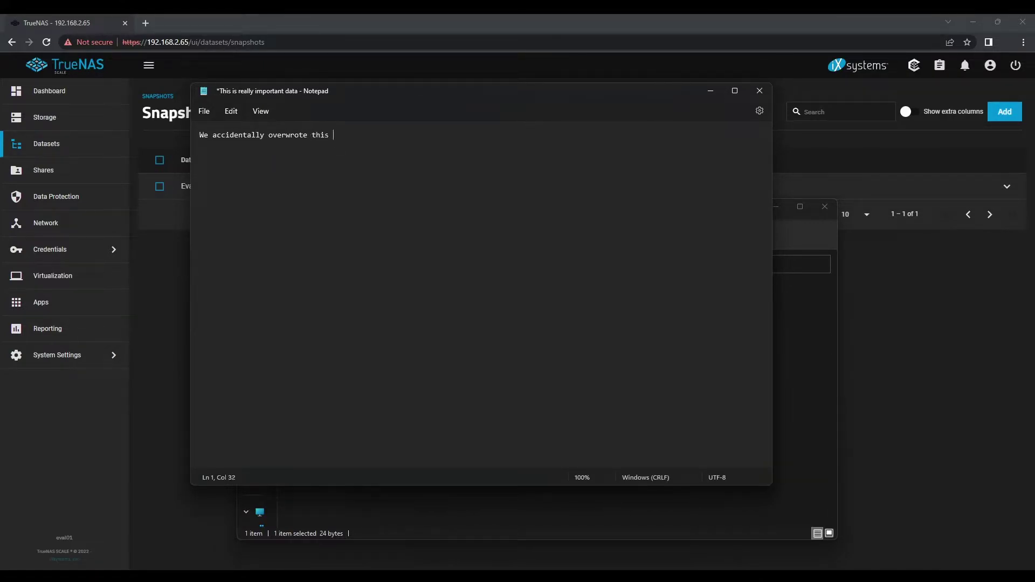
left_click(760, 90)
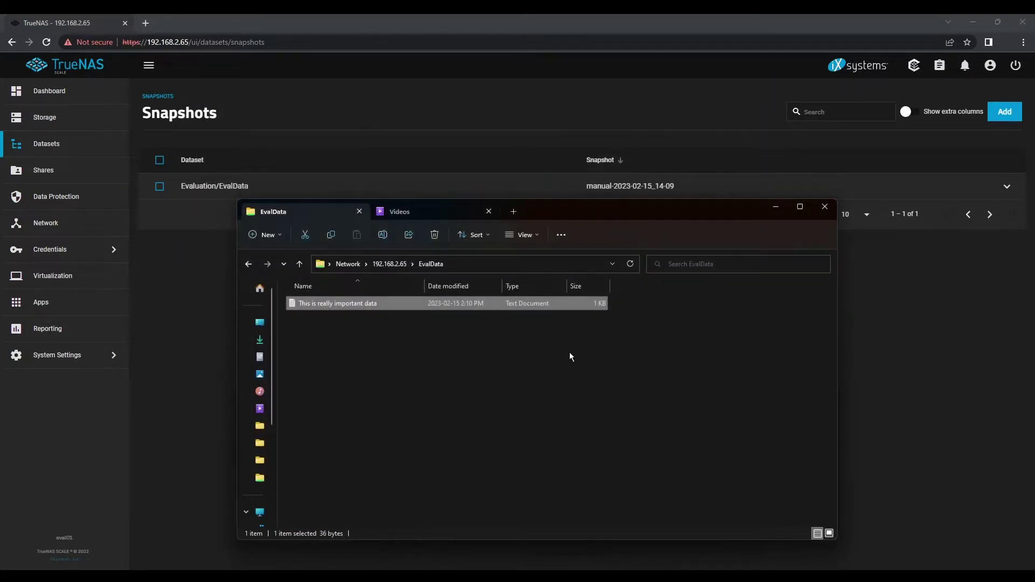
- Reopen the file to confirm the overwrite, then close it and clear the selection
double_click(386, 304)
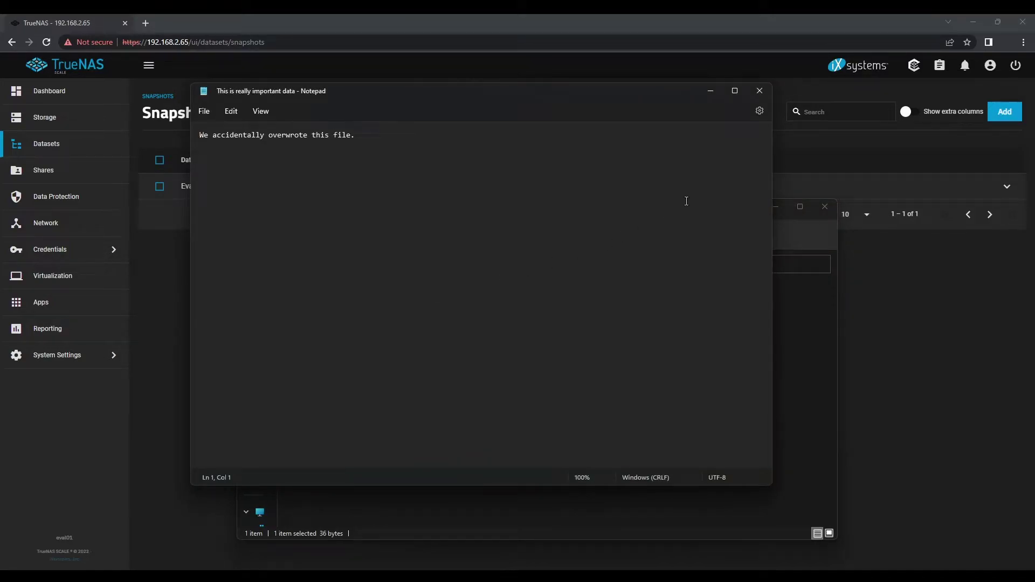
left_click(760, 91)
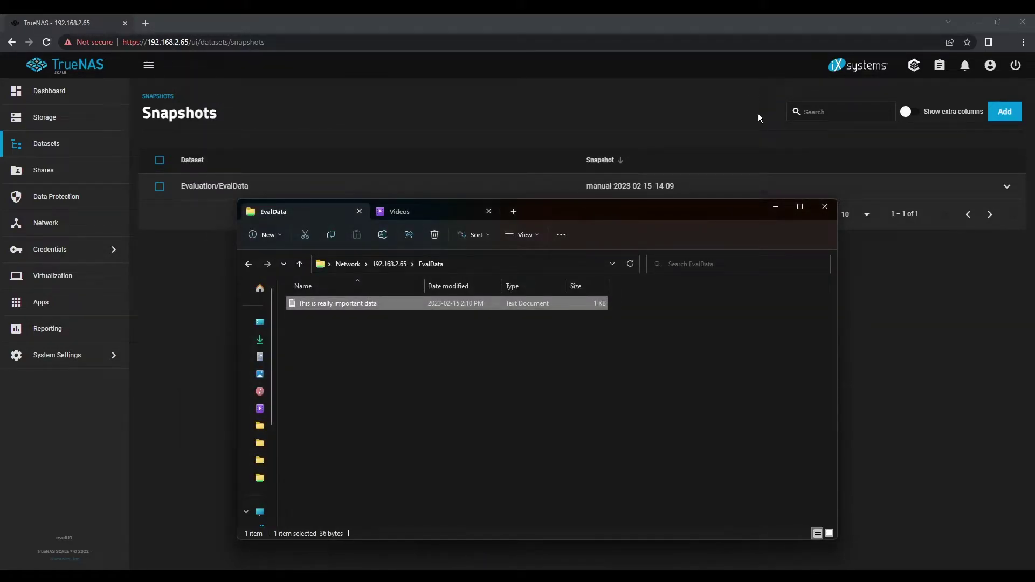
left_click(510, 340)
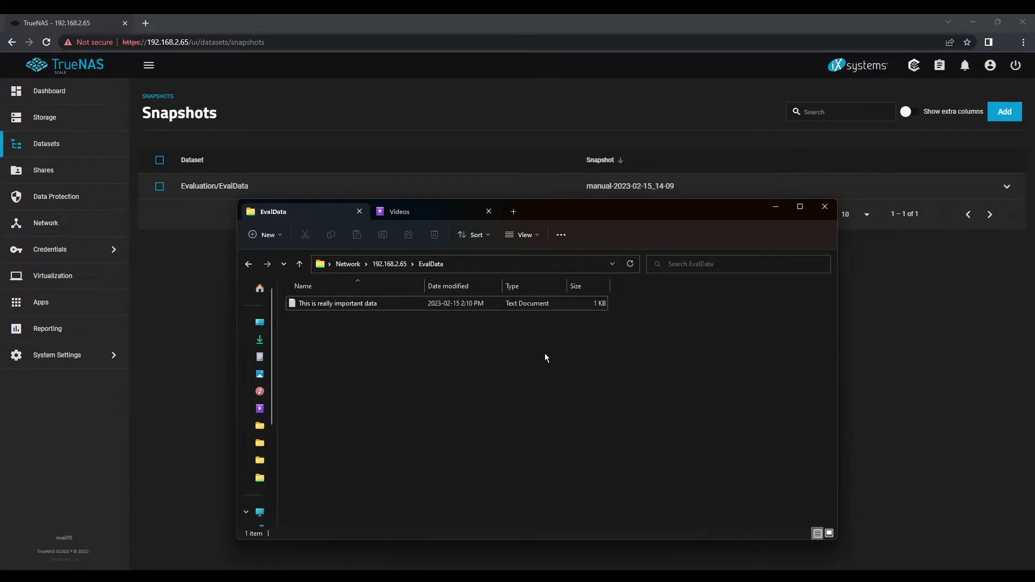
- List the important-data file's previous versions and preview the older version's contents
right_click(469, 308)
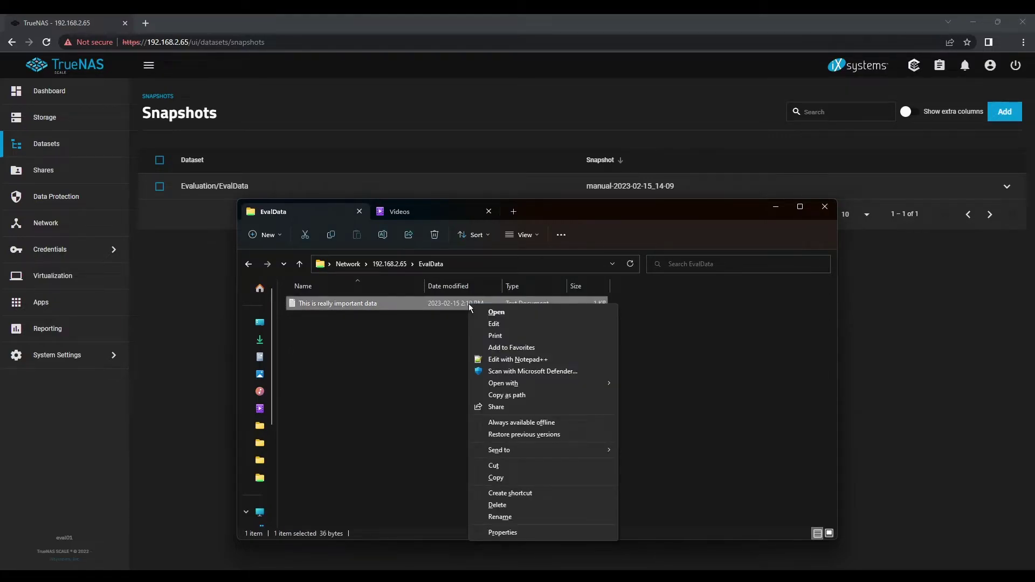
left_click(548, 434)
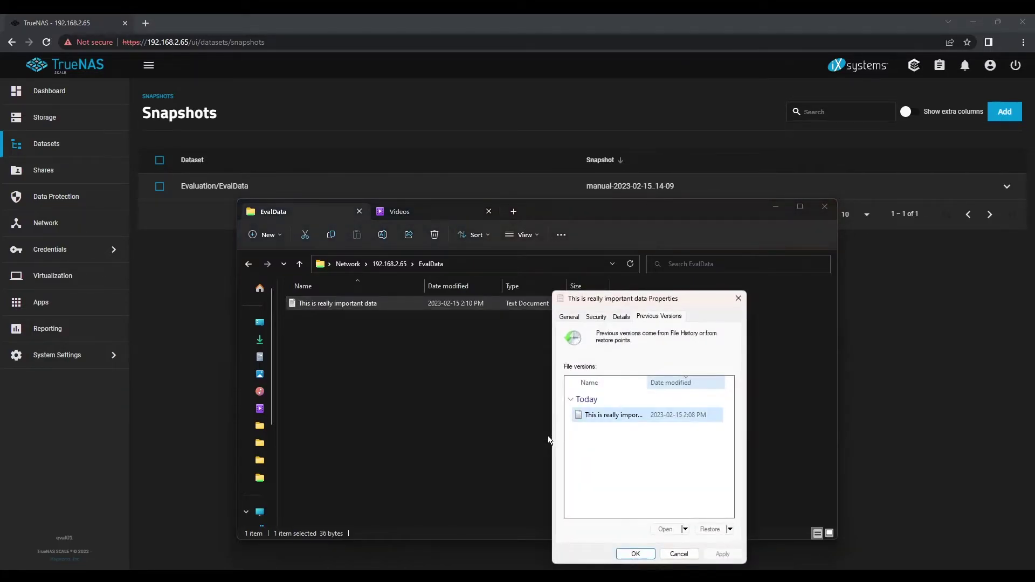
mouse_move(604, 418)
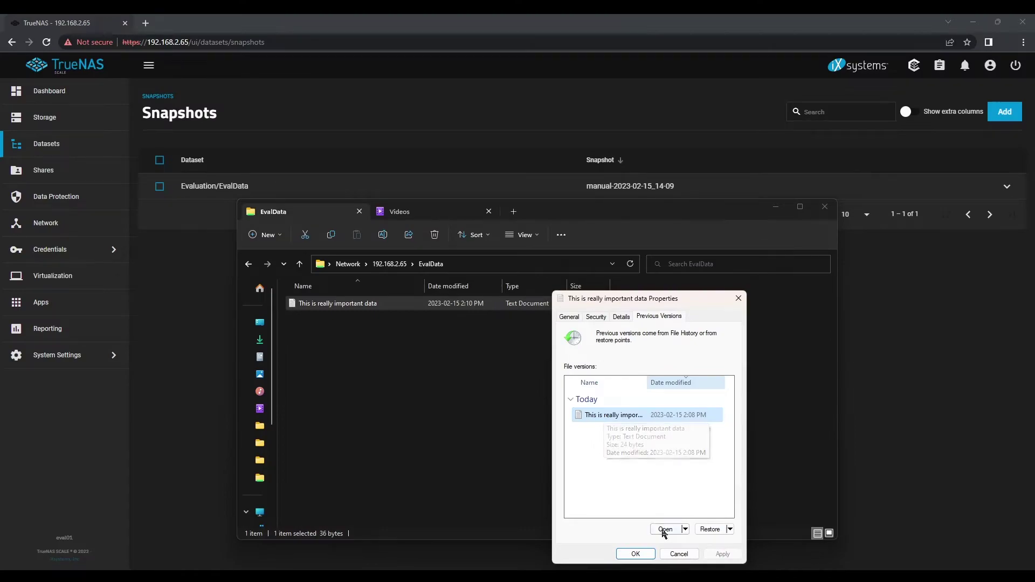
left_click(618, 581)
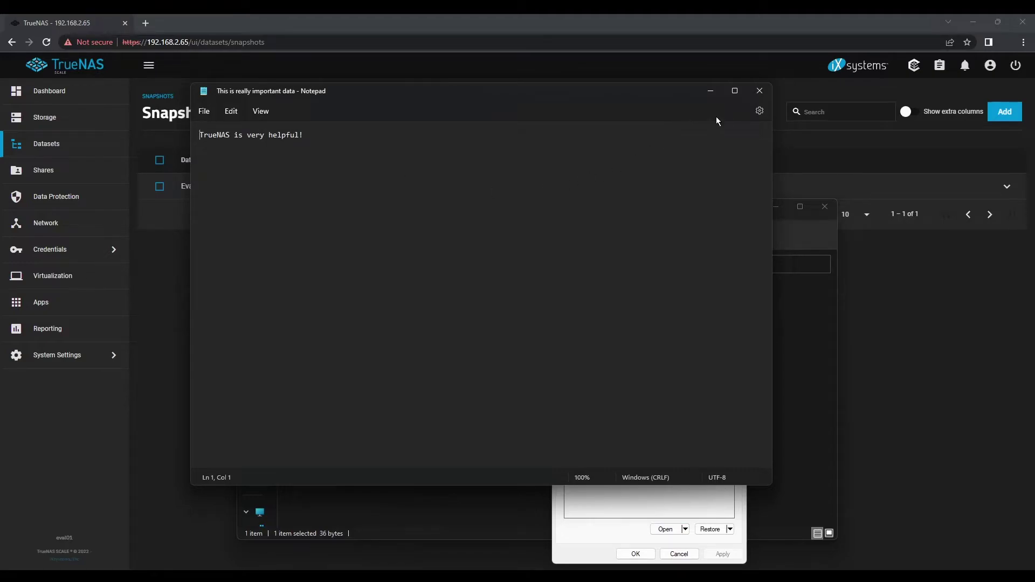
left_click(759, 92)
- Restore the 2:08 PM version and confirm replacing the current file
left_click(672, 416)
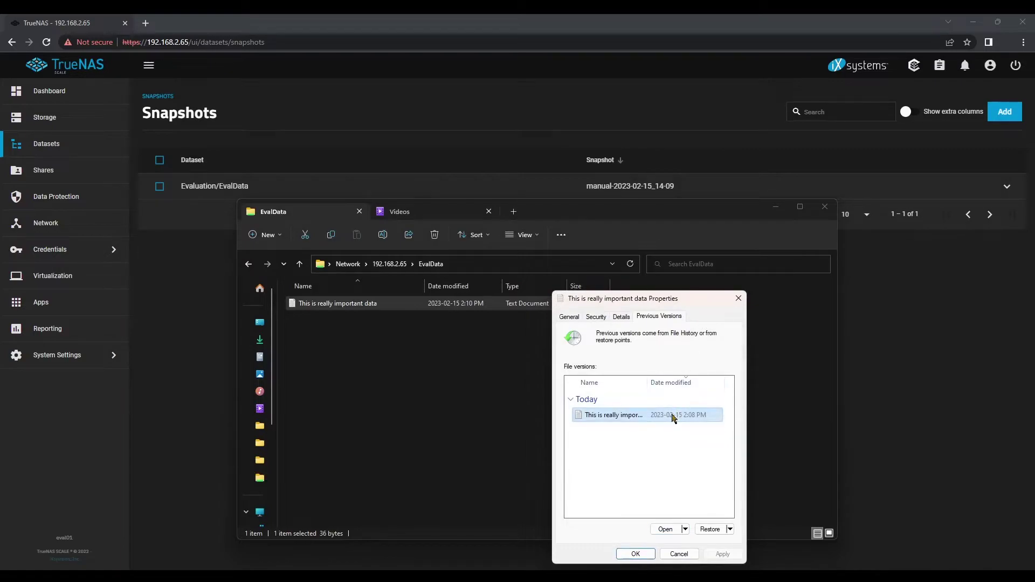
left_click(711, 530)
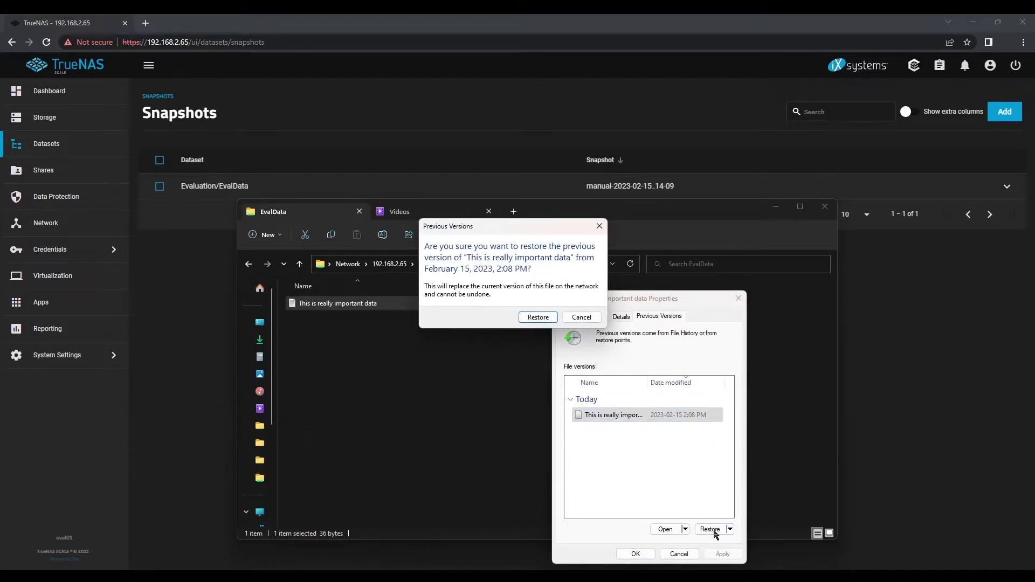
left_click(536, 318)
left_click(594, 296)
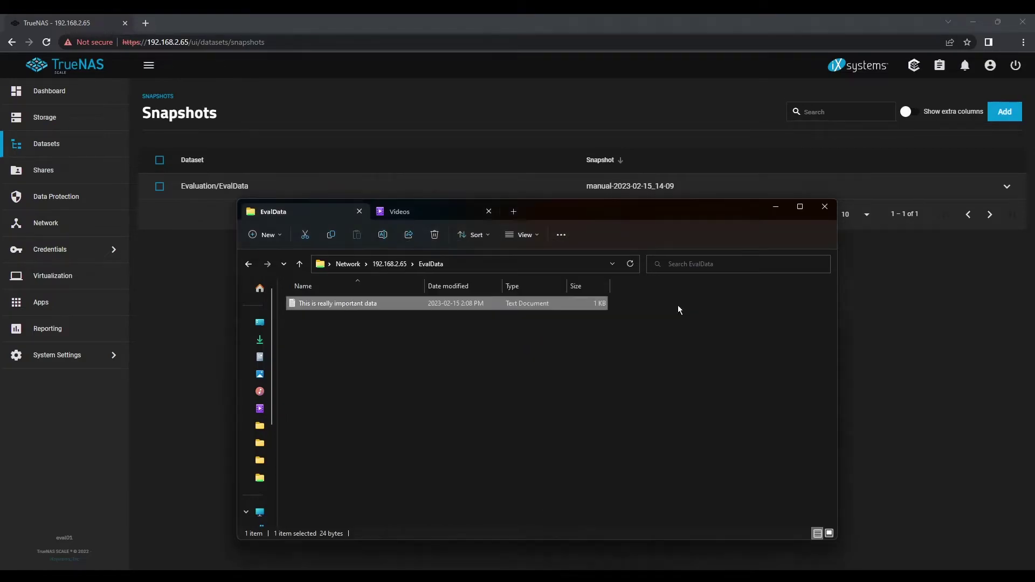
double_click(377, 303)
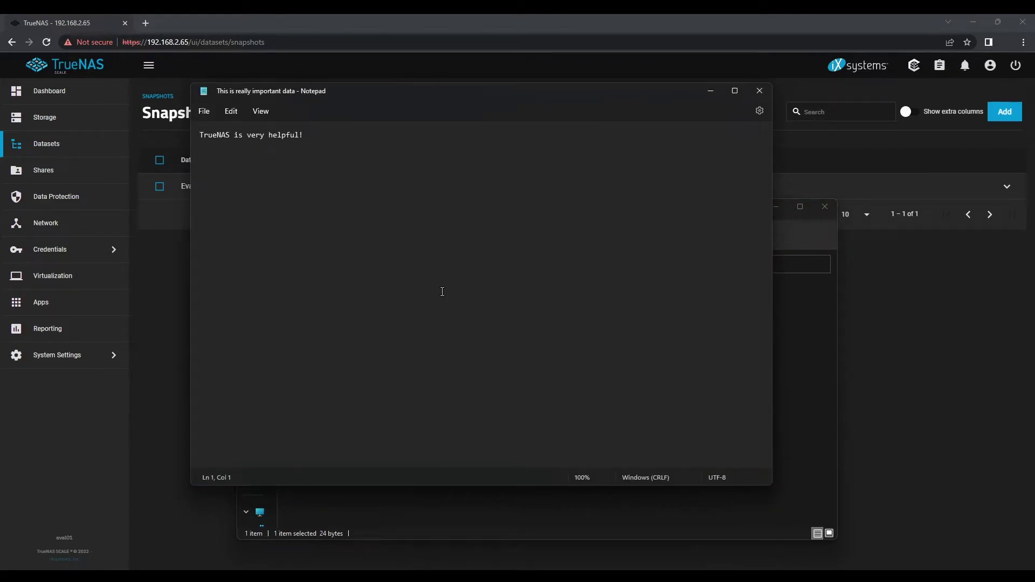
key("alt+F4")
left_click(525, 339)
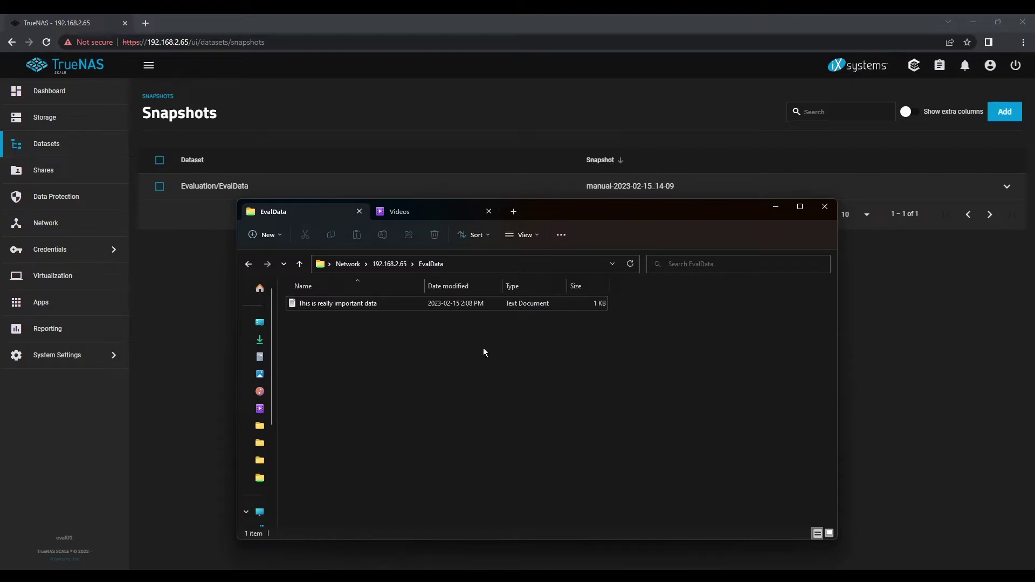
- Create a periodic snapshot task for Evaluation/EvalData with the default Daily 00:00 schedule and 2-week lifetime
left_click(67, 198)
left_click(68, 199)
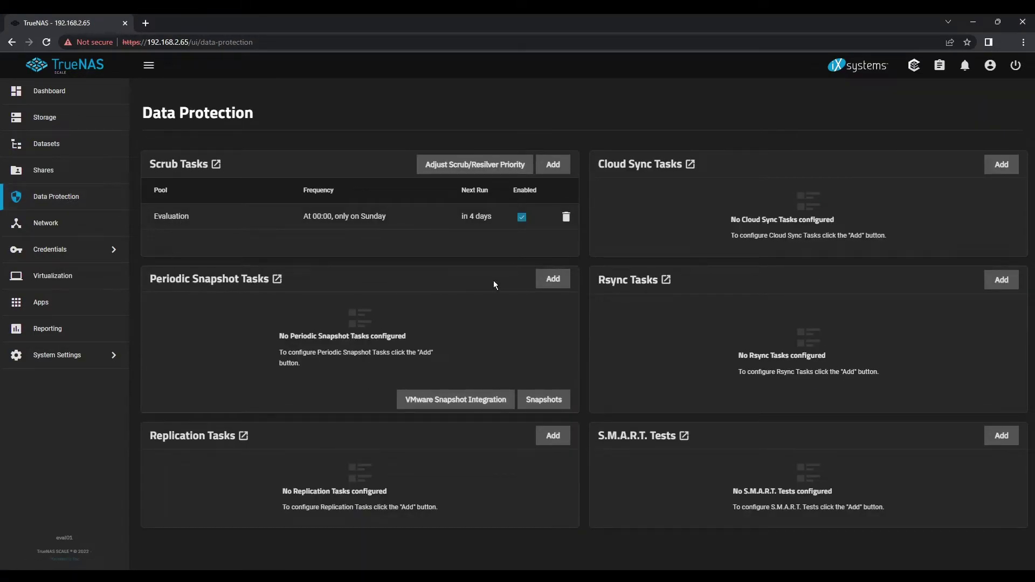
left_click(555, 282)
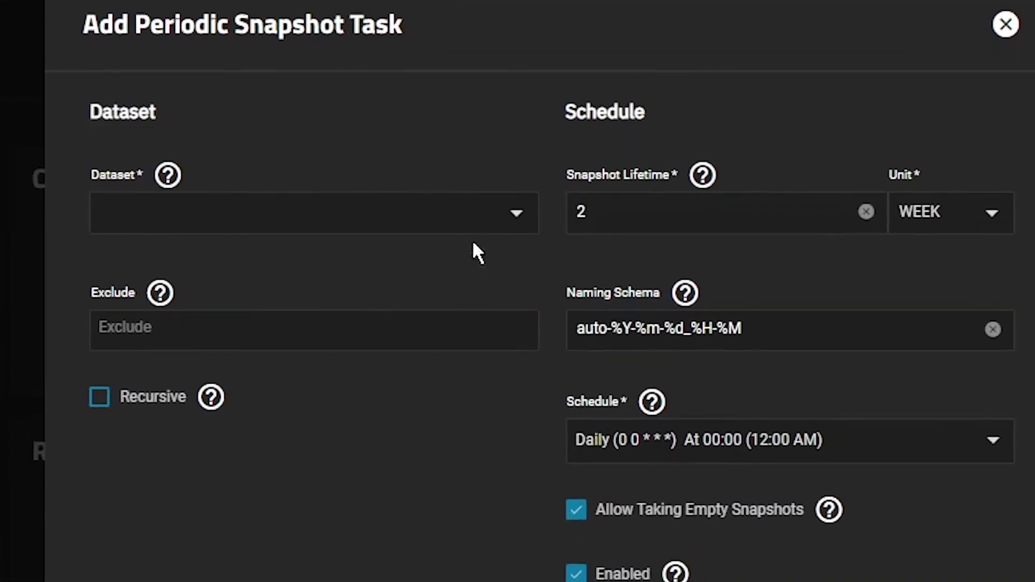
left_click(492, 221)
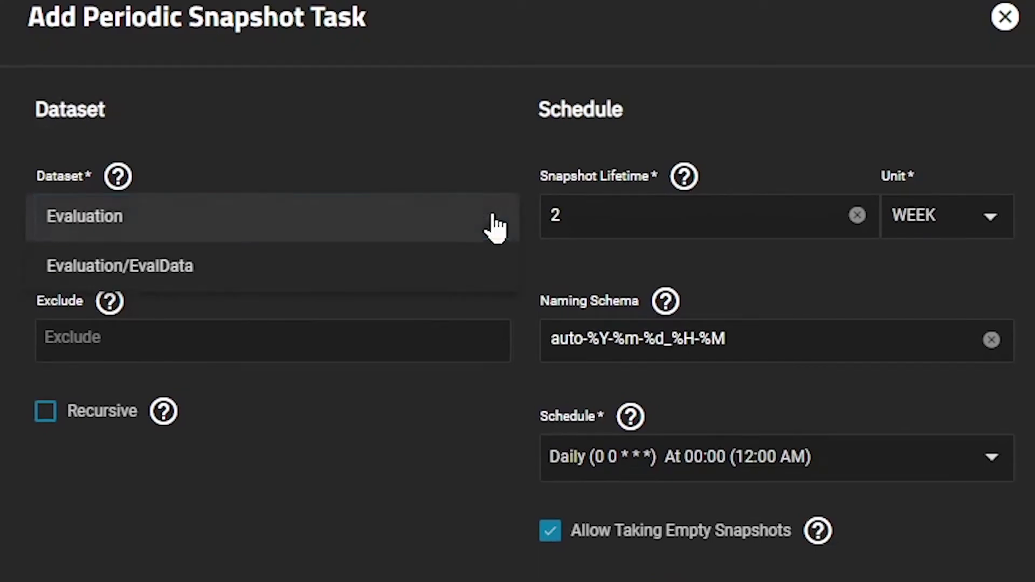
left_click(326, 268)
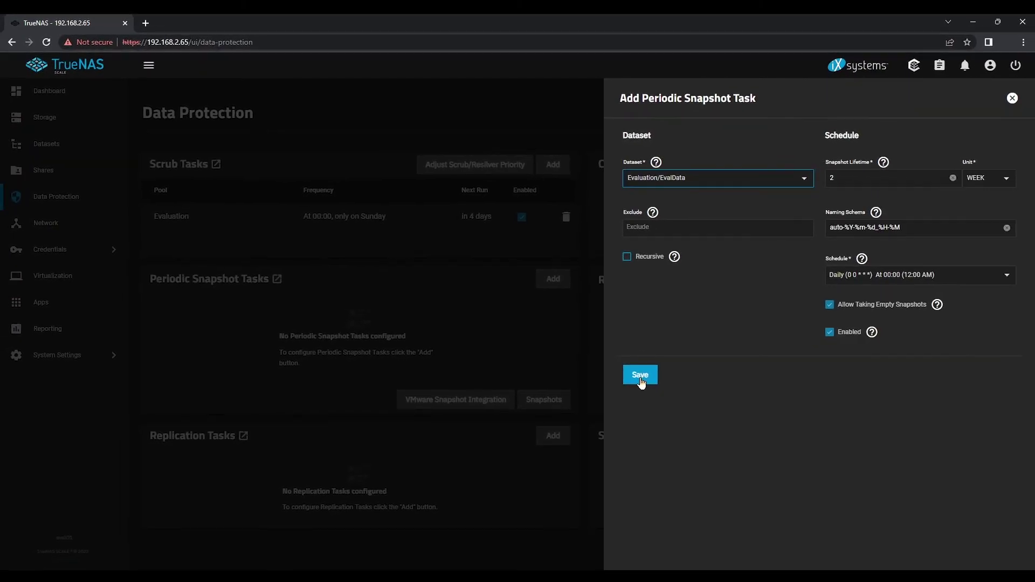
left_click(640, 376)
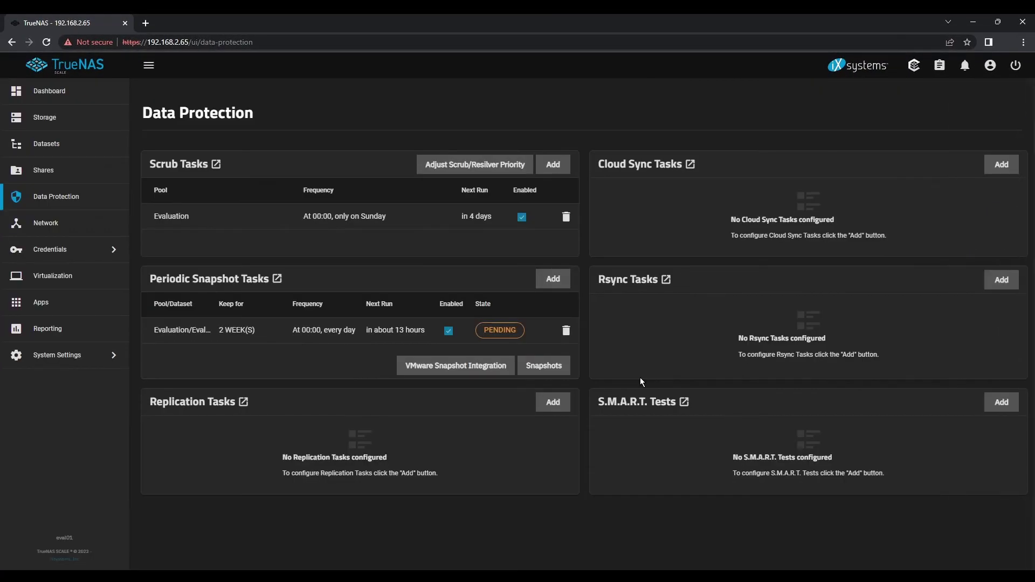